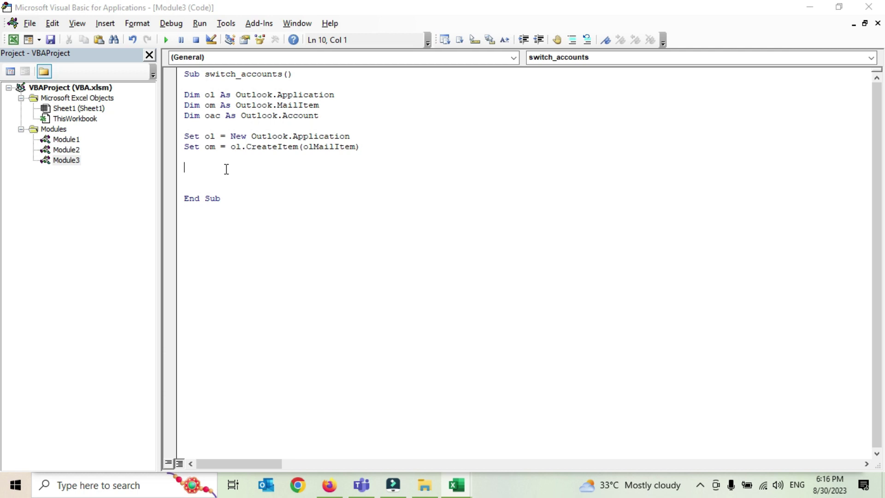
pyautogui.write('msgbo')
pyautogui.write('x ')
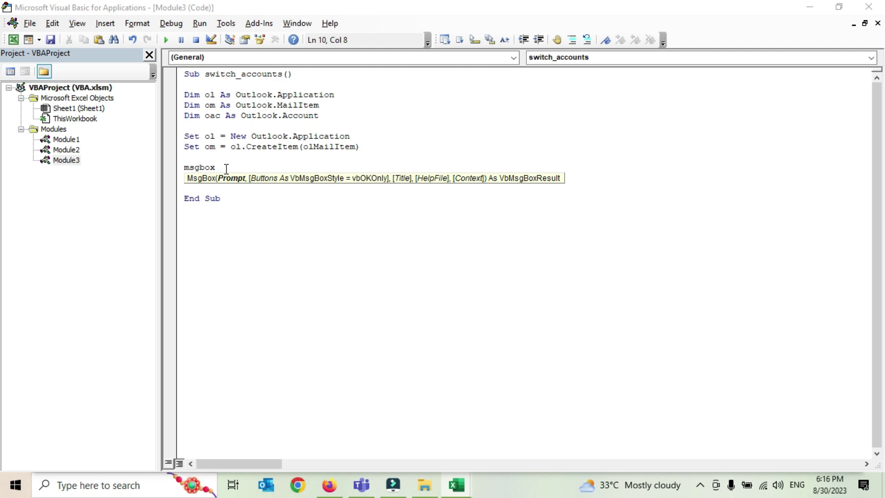
pyautogui.write('om')
pyautogui.write('.sees')
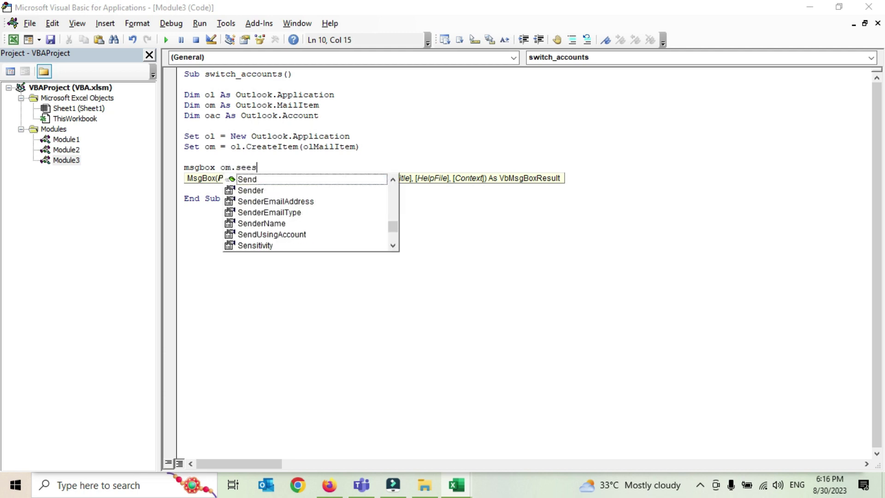
# - Complete the line MsgBox om.Session.Accounts.Count with IntelliSense
pyautogui.press('BackSpace')
pyautogui.press('BackSpace')
pyautogui.write('s')
pyautogui.press('Tab')
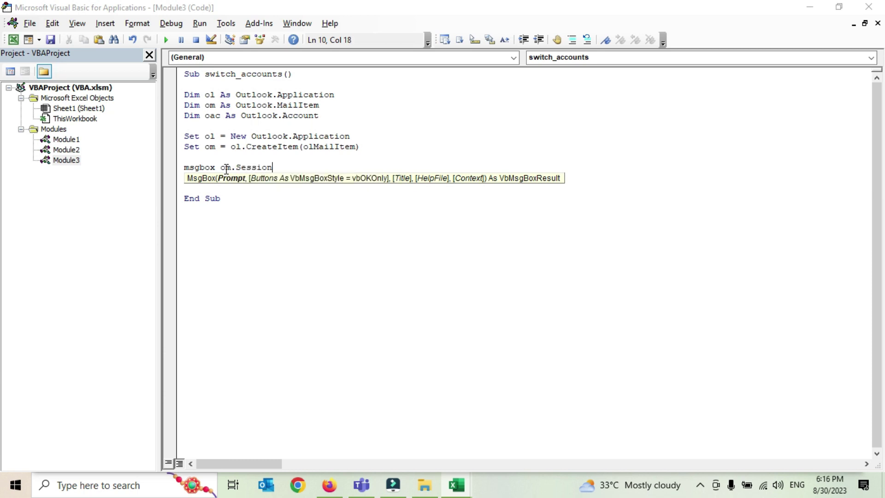
pyautogui.write('.ac')
pyautogui.press('Tab')
pyautogui.write('.cou')
pyautogui.press('Tab')
pyautogui.click(308, 211)
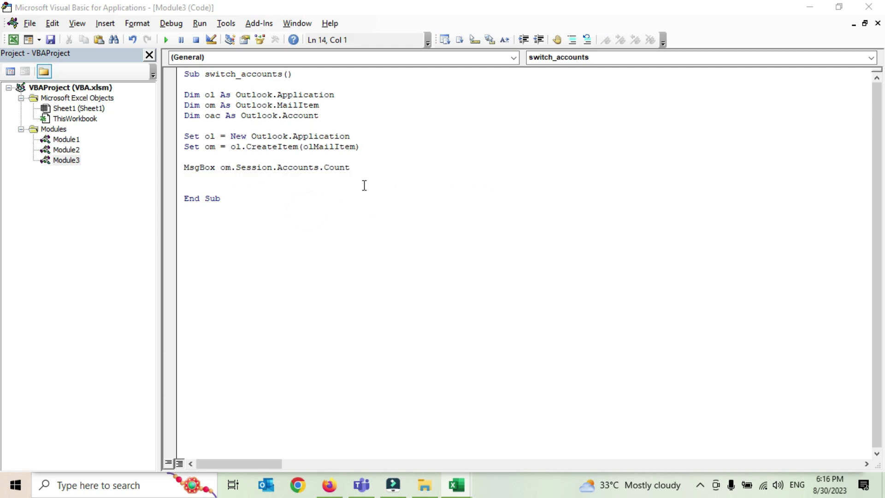
# - Run the switch_accounts macro and dismiss the message reporting 2 accounts
pyautogui.click(168, 40)
pyautogui.doubleClick(325, 157)
pyautogui.click(455, 285)
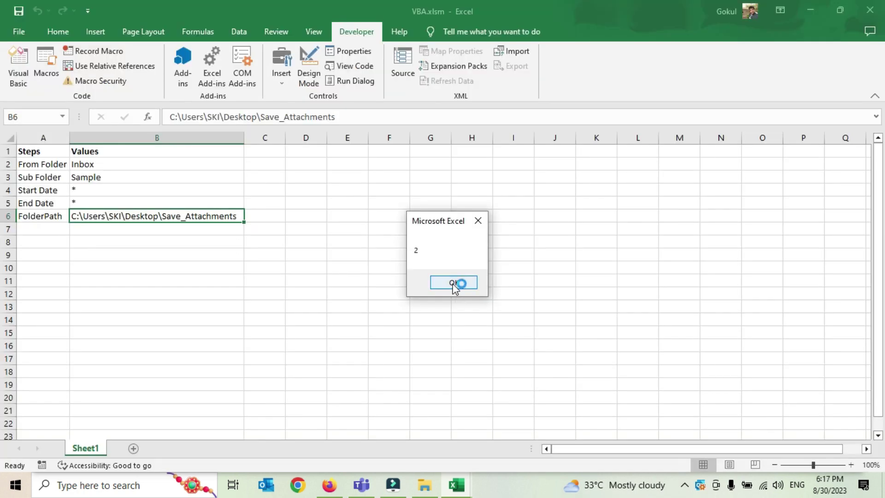
pyautogui.click(454, 286)
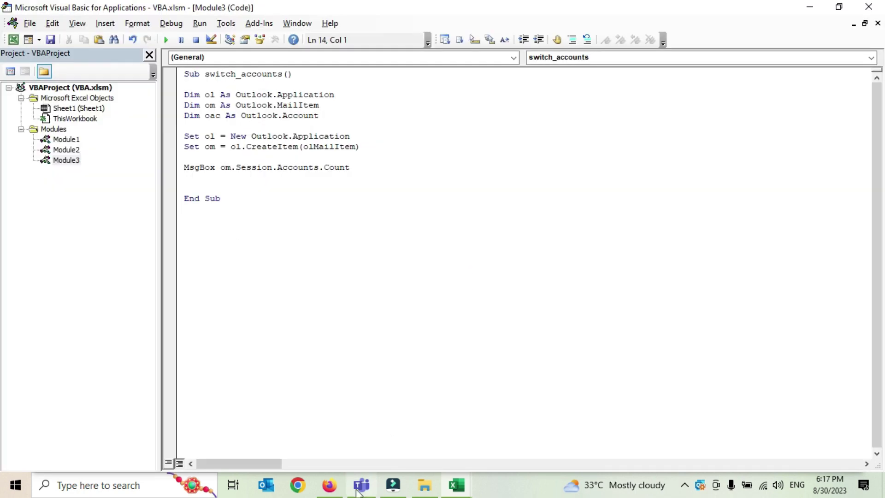
pyautogui.click(265, 485)
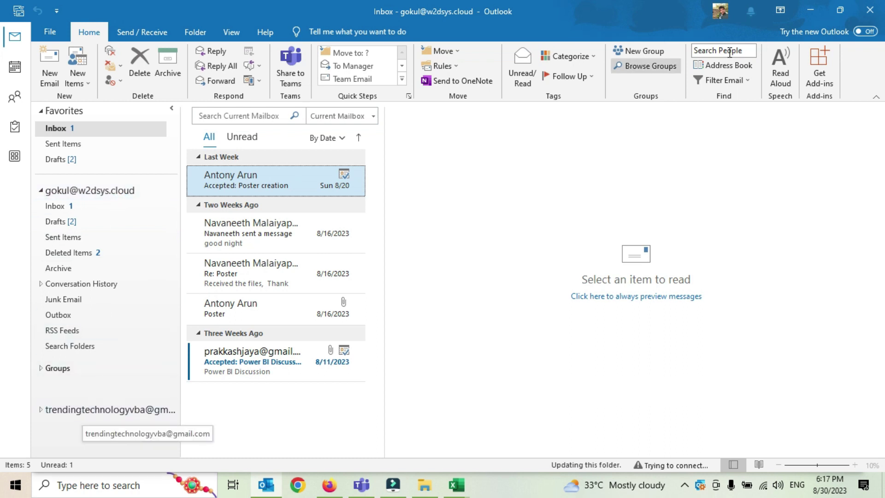
pyautogui.click(813, 7)
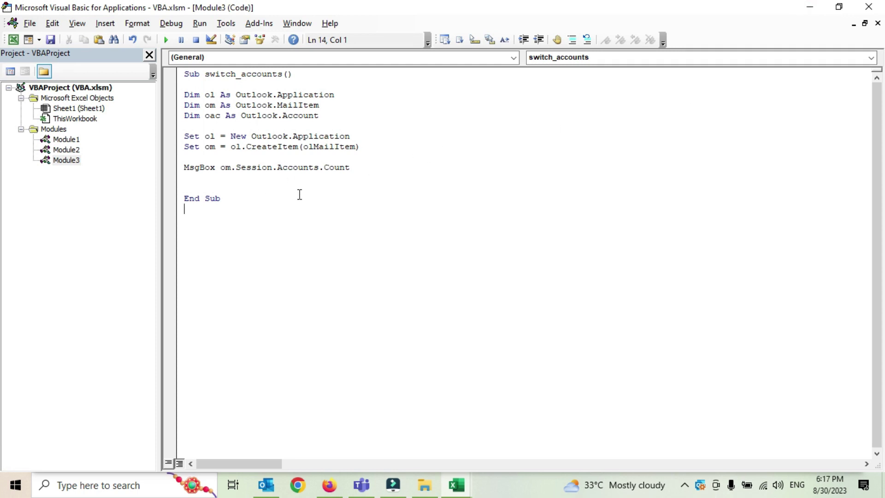
# - Replace the MsgBox line with Set oac = om.Session.Accounts(2), followed by a blank line
pyautogui.moveTo(350, 166); pyautogui.dragTo(184, 166)
pyautogui.press('Delete')
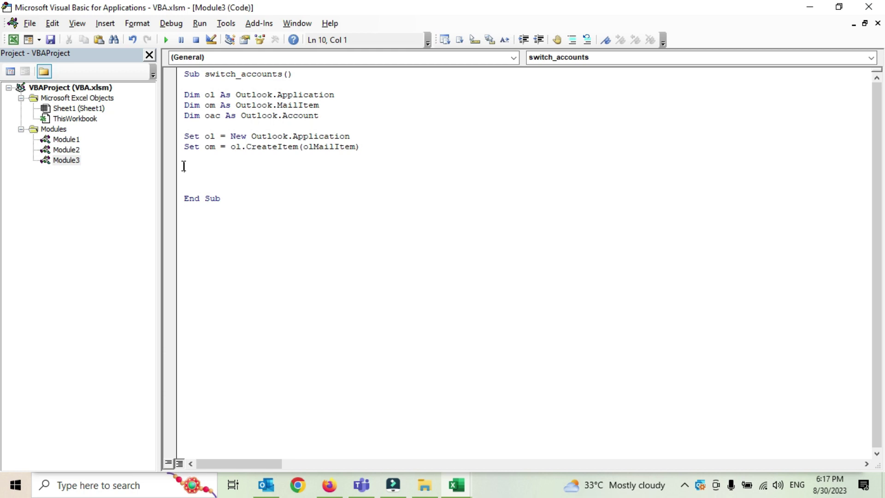
pyautogui.write('set ')
pyautogui.write('oac ')
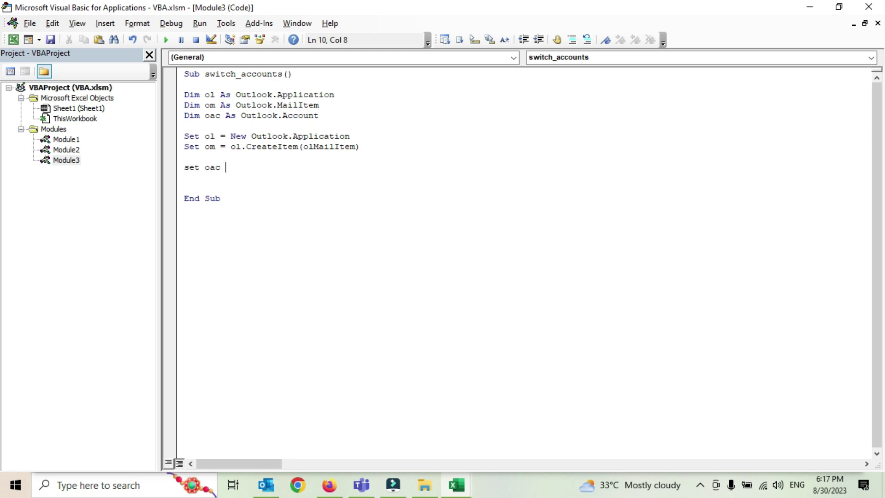
pyautogui.write('= om')
pyautogui.write('.a')
pyautogui.press('BackSpace')
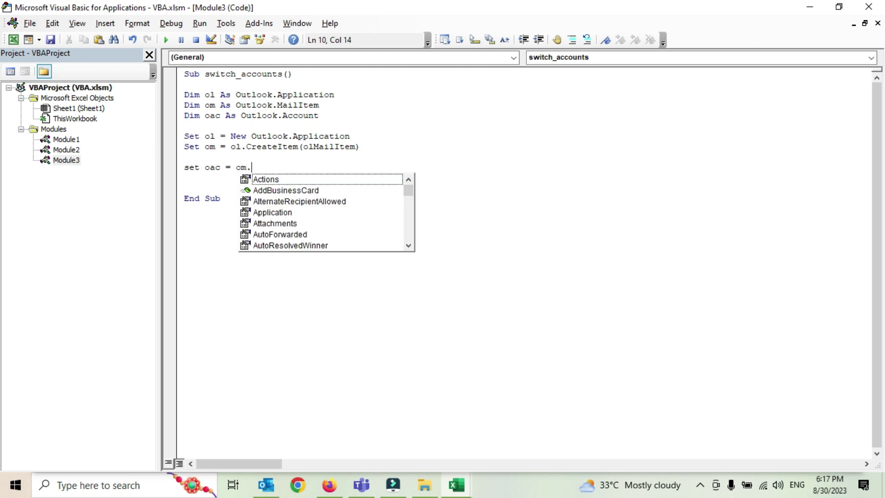
pyautogui.write('ses')
pyautogui.press('Tab')
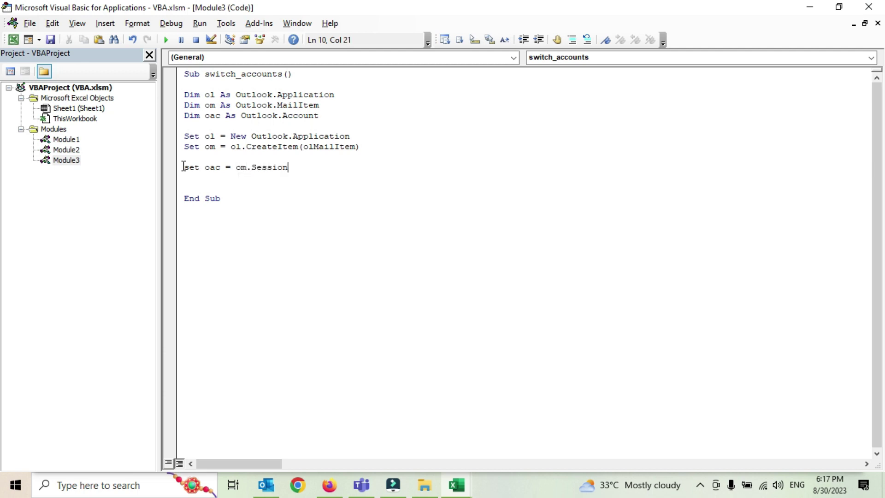
pyautogui.write('.acc')
pyautogui.press('Tab')
pyautogui.write('(')
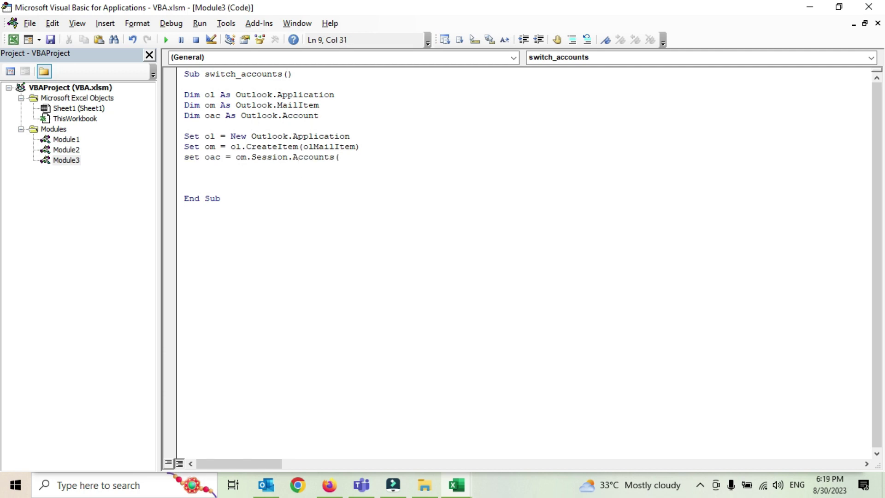
pyautogui.write('2)')
pyautogui.press('Return')
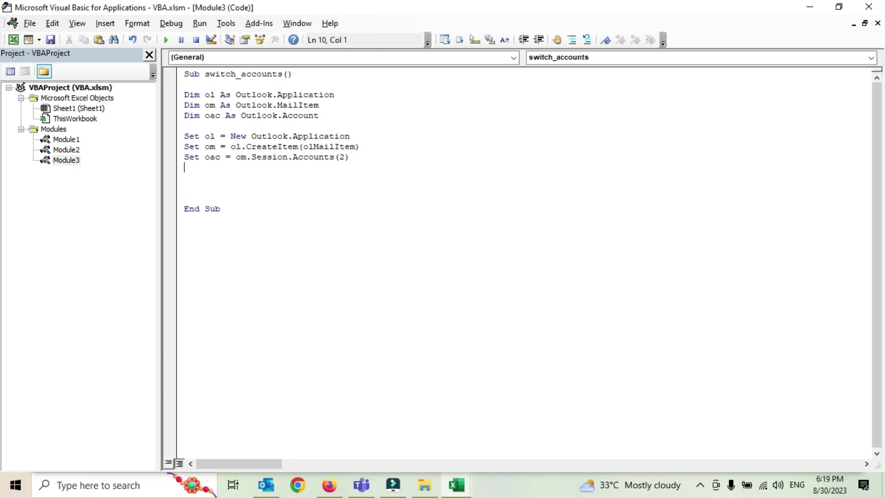
pyautogui.press('Return')
pyautogui.write('w')
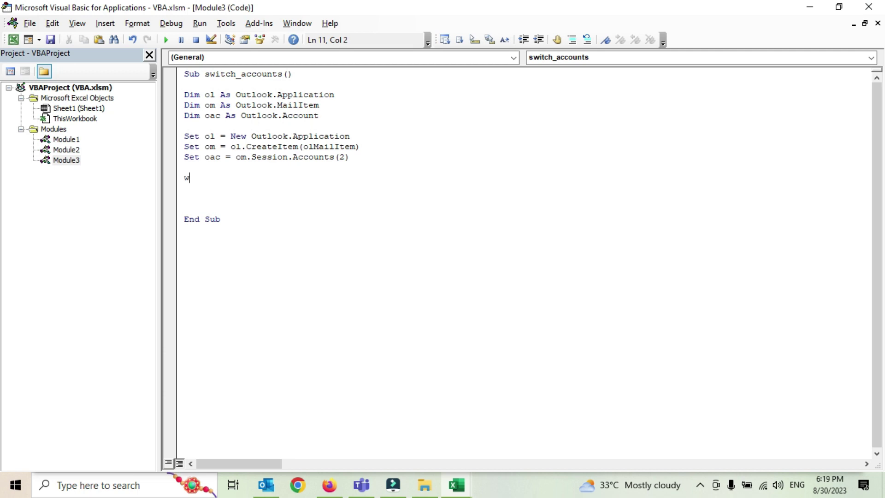
pyautogui.write('ithoac')
# - Write a With oac … End With block and select oac to retarget it to om
pyautogui.press('Return')
pyautogui.press('Return')
pyautogui.press('Return')
pyautogui.write('e')
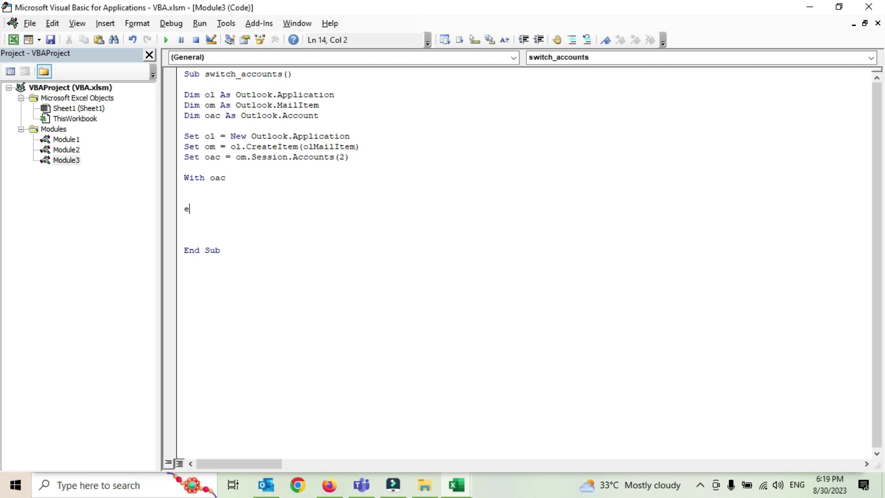
pyautogui.write('nd if')
pyautogui.press('BackSpace')
pyautogui.press('BackSpace')
pyautogui.write('wiht')
pyautogui.press('BackSpace')
pyautogui.press('BackSpace')
pyautogui.write('th')
pyautogui.press('Up')
pyautogui.write('.t')
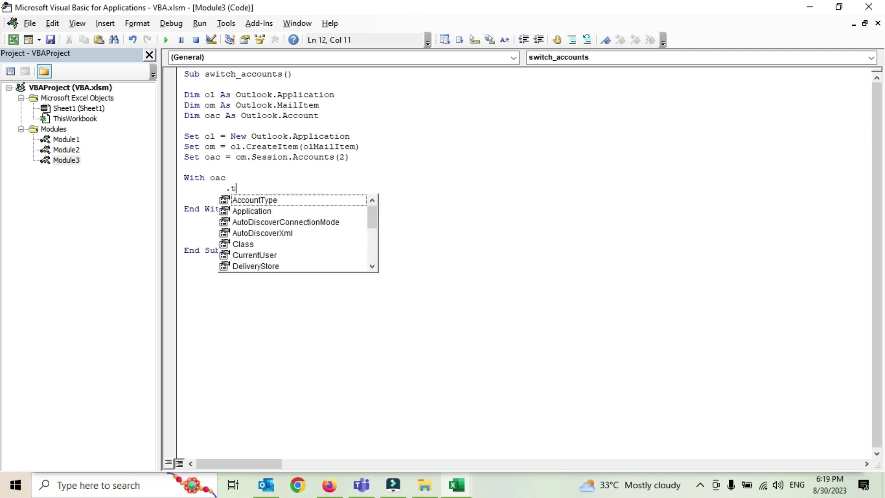
pyautogui.write('o')
pyautogui.press('BackSpace')
pyautogui.press('BackSpace')
pyautogui.press('BackSpace')
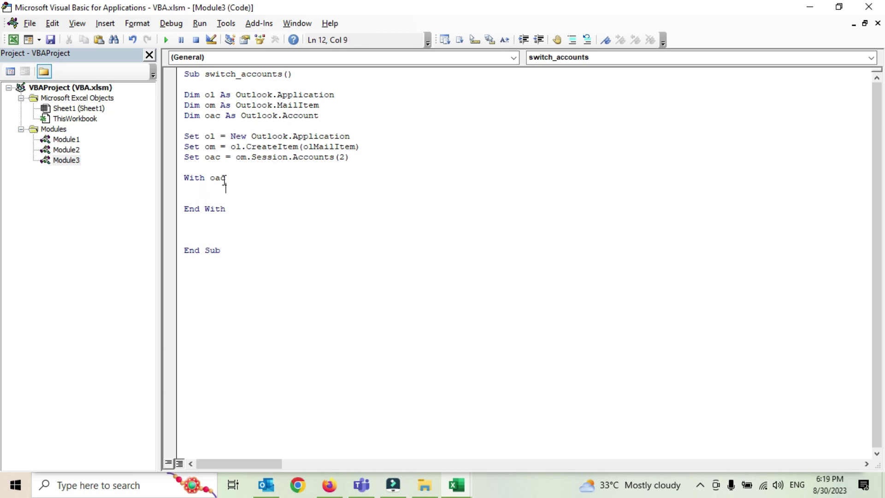
pyautogui.doubleClick(218, 178)
pyautogui.write('om')
# - Add .To = "Test", .Subject = "Switching accounts" and .Display lines inside With om
pyautogui.click(226, 189)
pyautogui.write('.To ')
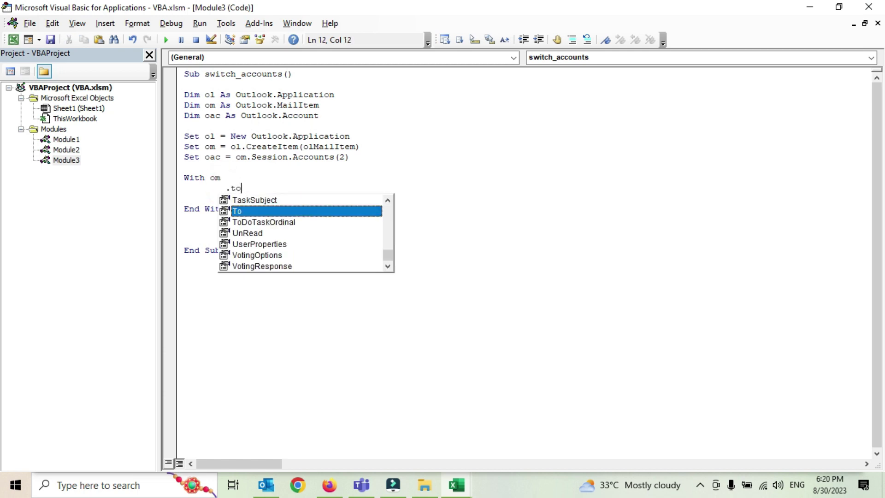
pyautogui.write('= ')
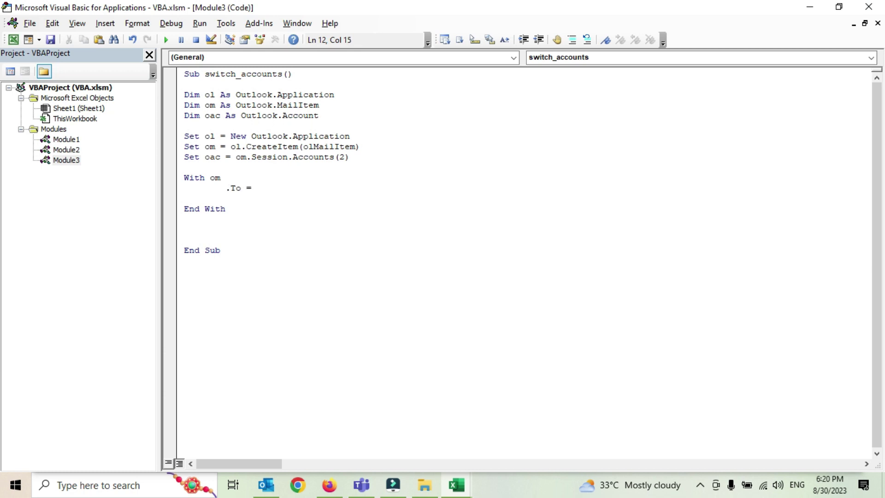
pyautogui.write('"Test"')
pyautogui.press('Return')
pyautogui.write('.')
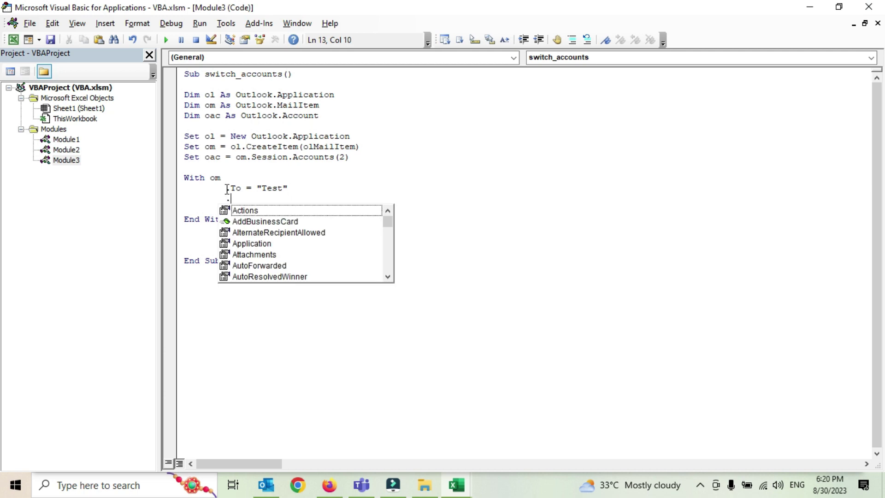
pyautogui.write('sub')
pyautogui.press('Tab')
pyautogui.write('= ')
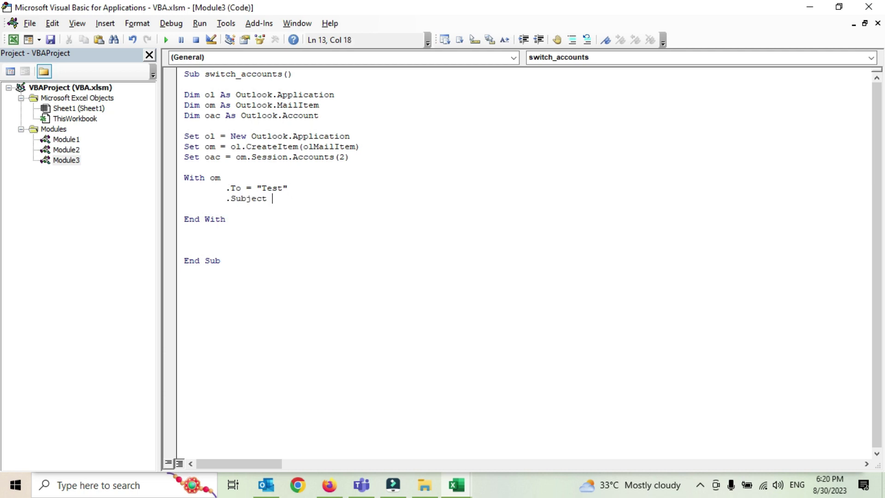
pyautogui.write('"')
pyautogui.write('Switchi')
pyautogui.write('ng account')
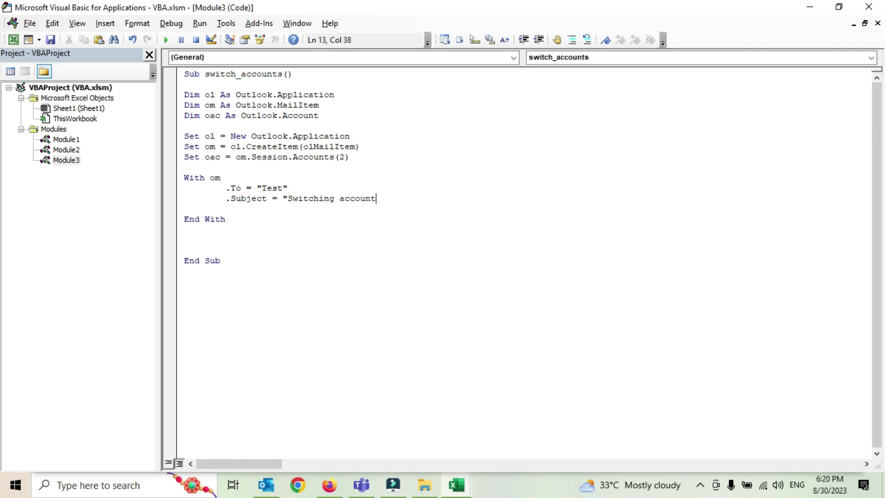
pyautogui.write('s')
pyautogui.write('"')
pyautogui.press('Return')
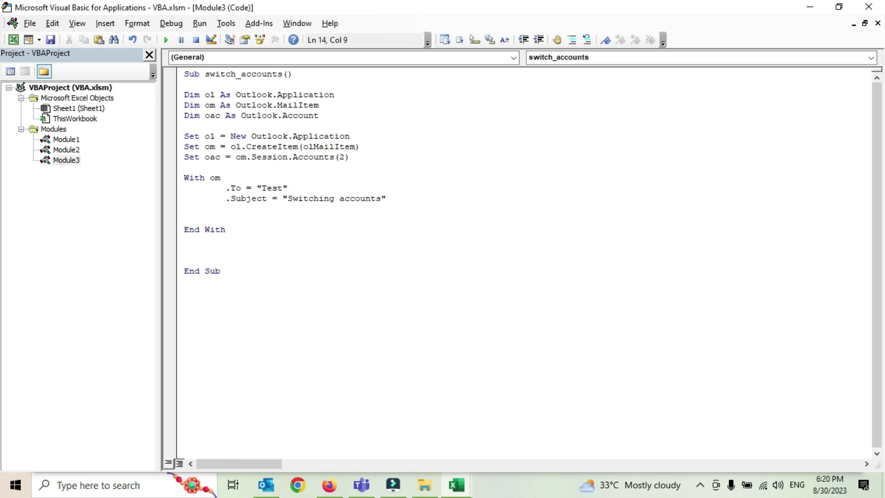
pyautogui.write('.dis')
pyautogui.press('Tab')
# - Replace the placeholder "Test" in the .To line with the gmail recipient address
pyautogui.doubleClick(276, 188)
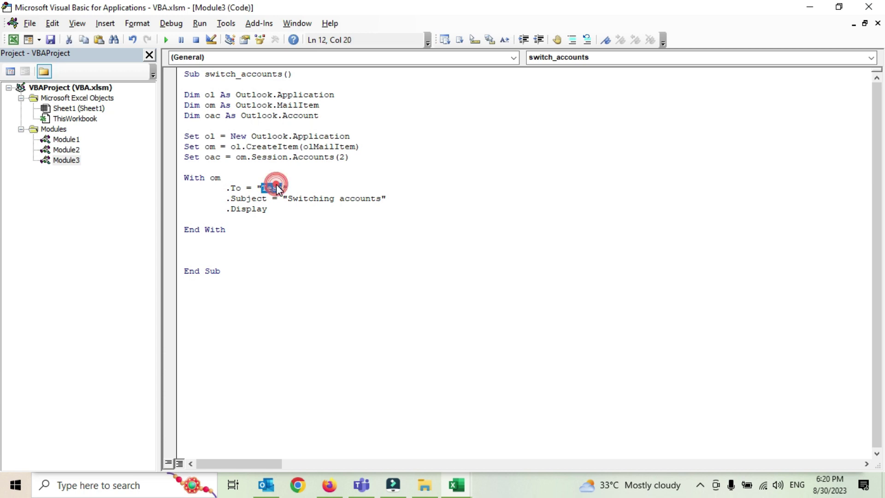
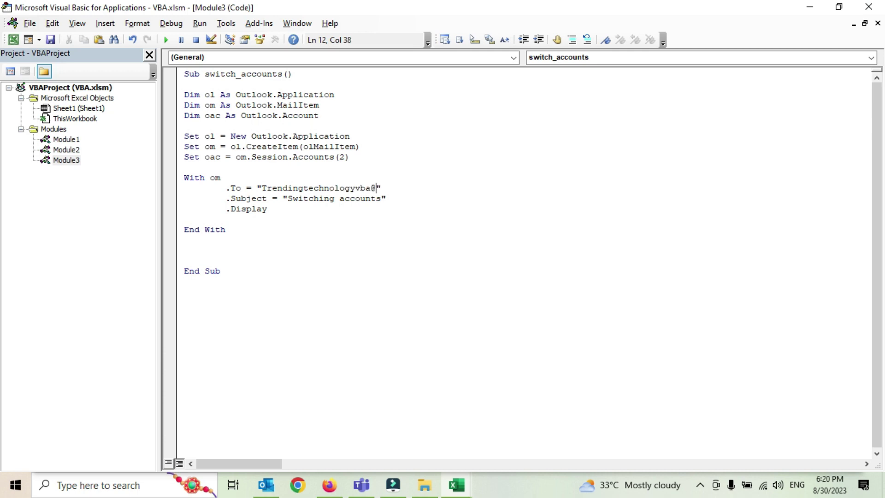
pyautogui.click(258, 256)
pyautogui.click(166, 40)
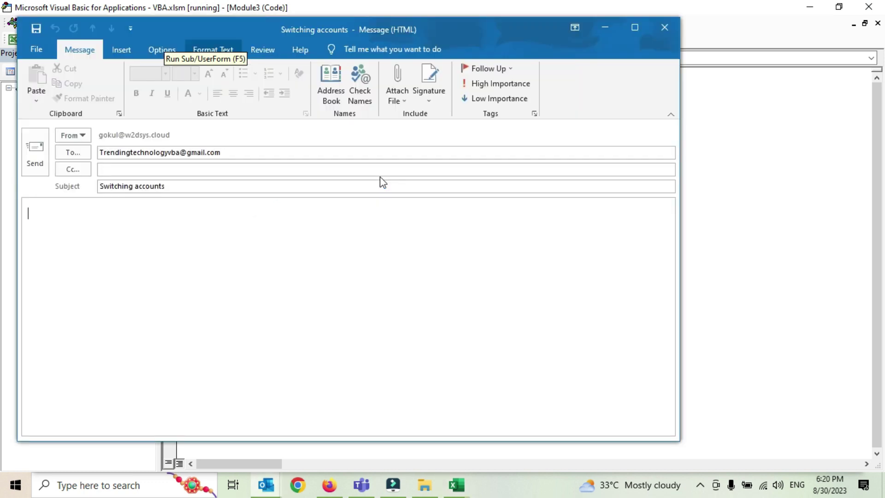
pyautogui.click(82, 135)
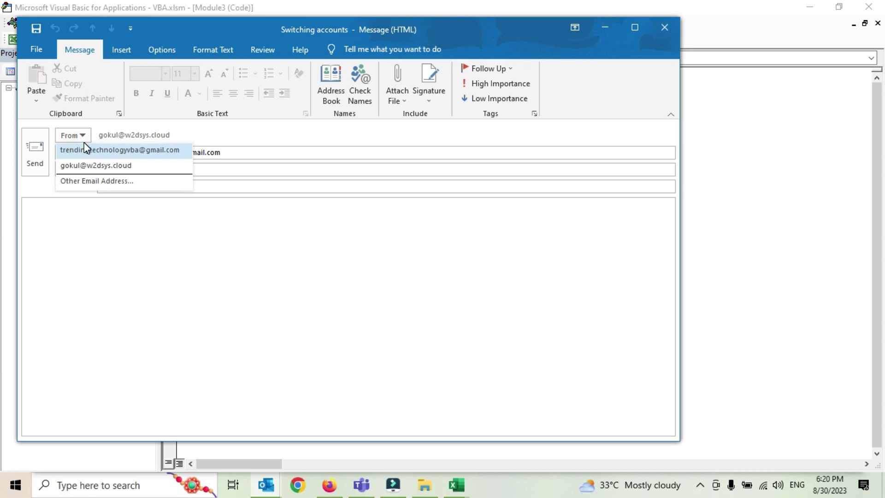
pyautogui.click(235, 226)
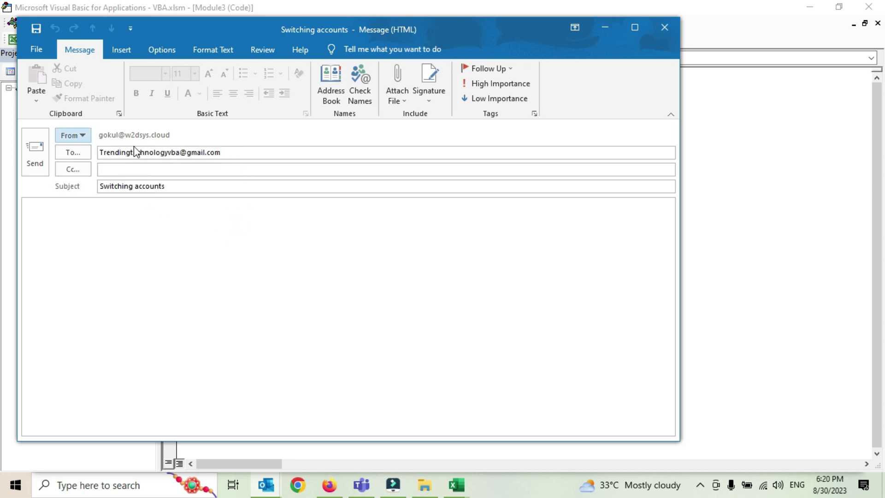
pyautogui.press('alt')
pyautogui.press('Escape')
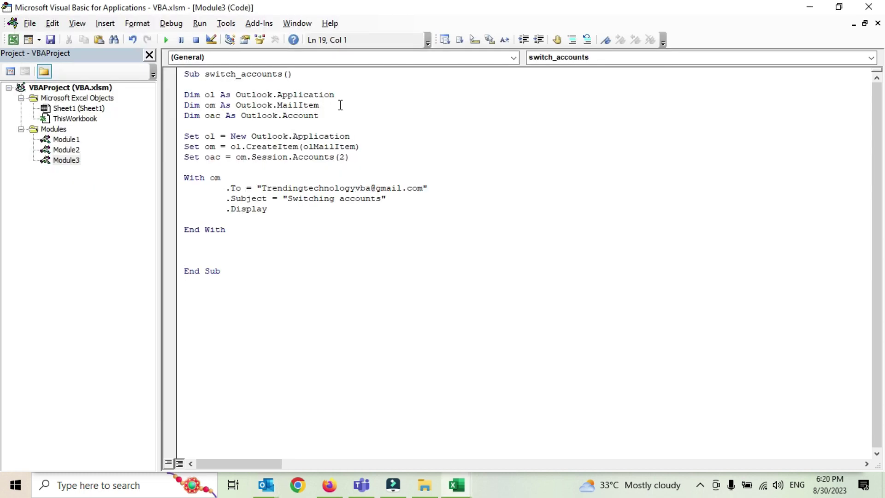
# - Change Accounts(2) to Accounts(1) and rerun the macro with F5
pyautogui.click(343, 157)
pyautogui.press('BackSpace')
pyautogui.write('1')
pyautogui.click(369, 238)
pyautogui.press('F5')
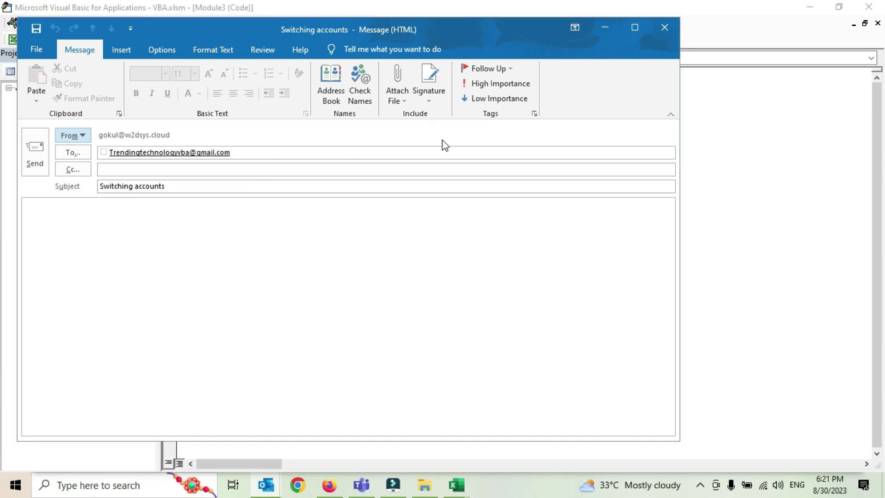
# - Close the draft, rerun the macro to check the gmail sender, and return to the code
pyautogui.press('Escape')
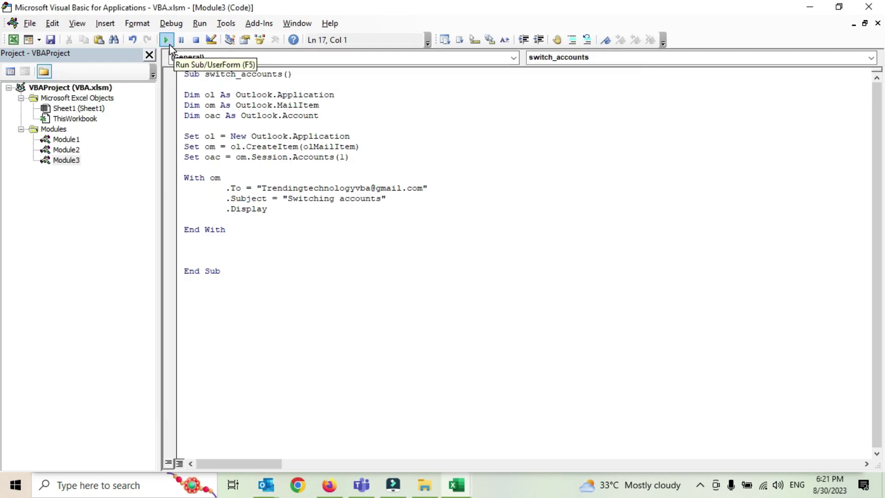
pyautogui.click(166, 39)
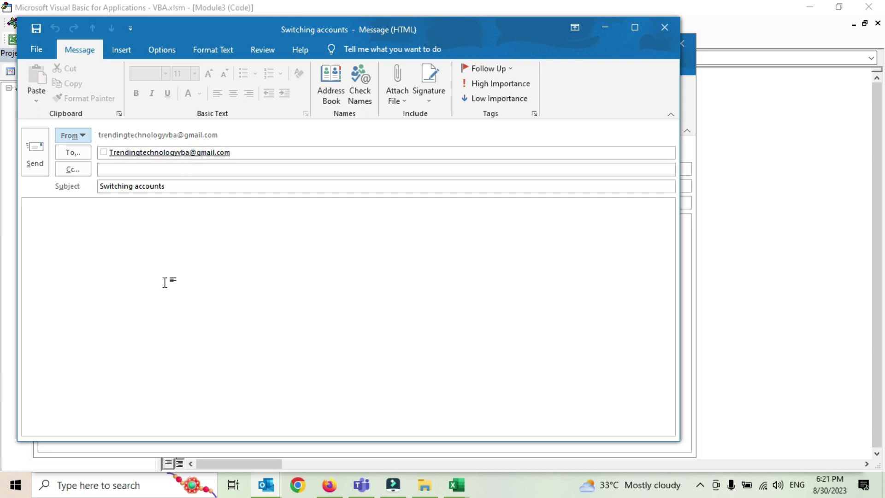
pyautogui.hotkey('alt', 'Tab')
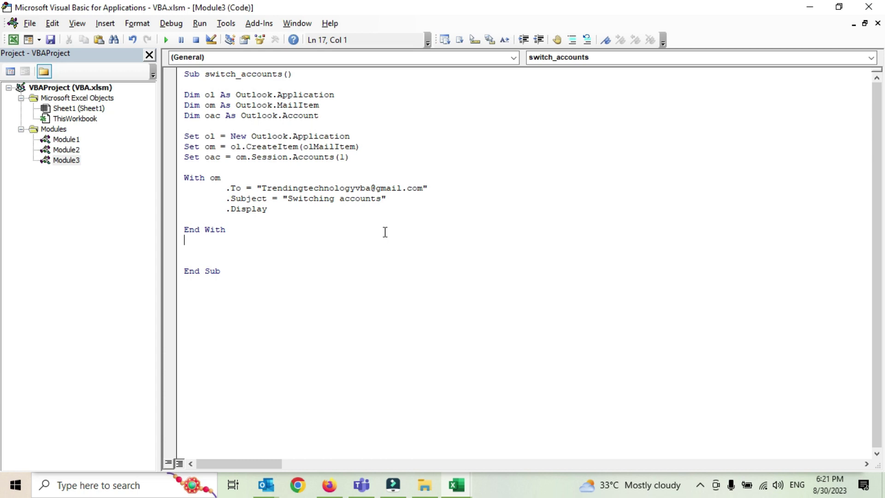
# - Check the From list on the earlier draft, keeping the default sender
pyautogui.hotkey('alt', 'Tab')
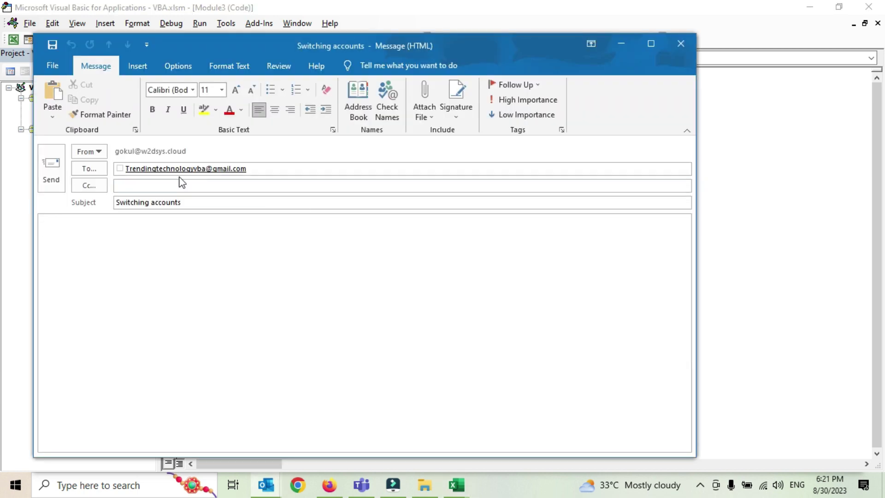
pyautogui.click(89, 150)
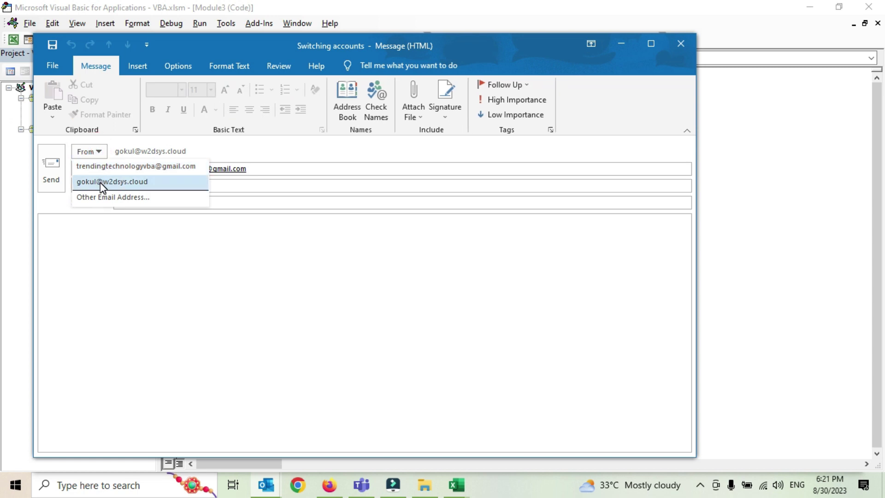
pyautogui.click(91, 249)
pyautogui.press('Escape')
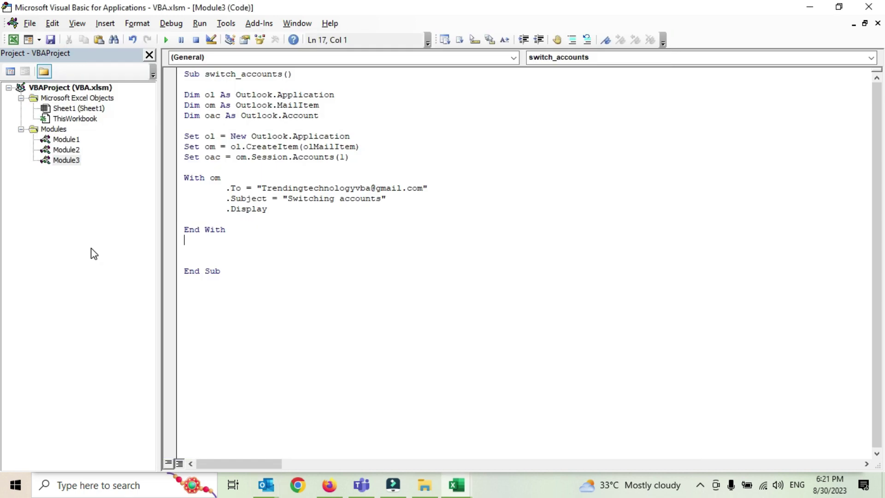